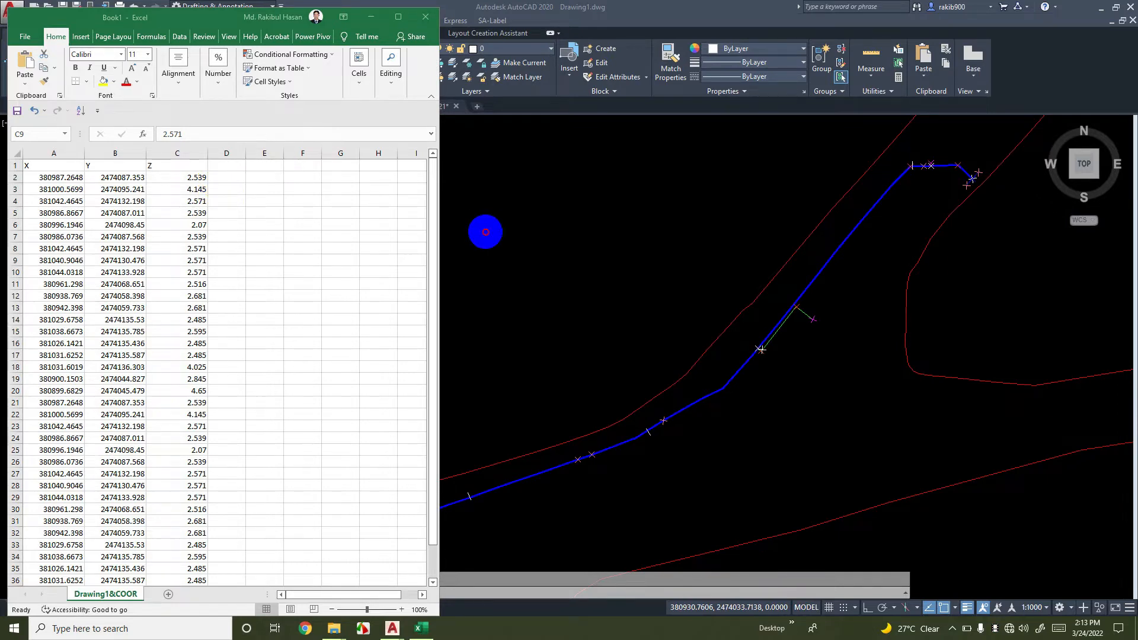
Switch to AutoCAD and load the COORN AutoLISP application from the Coordinet Cad to Excel folder
{"action": "left_click", "coordinate": [485, 232]}
{"action": "type", "text": "A"}
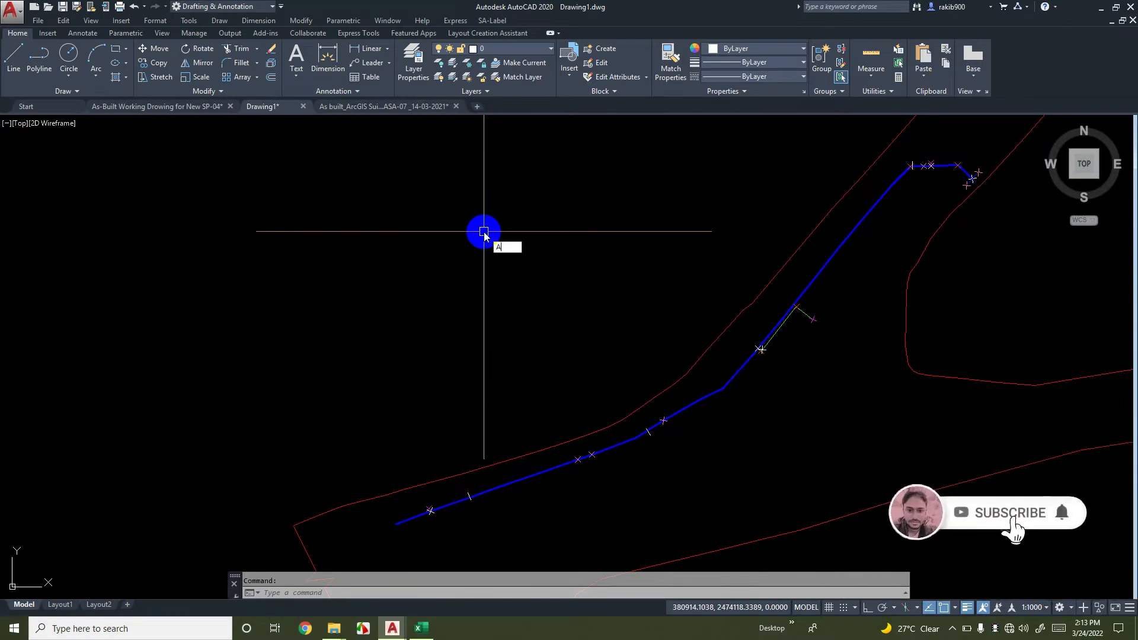
{"action": "type", "text": "P"}
{"action": "key", "text": "Return"}
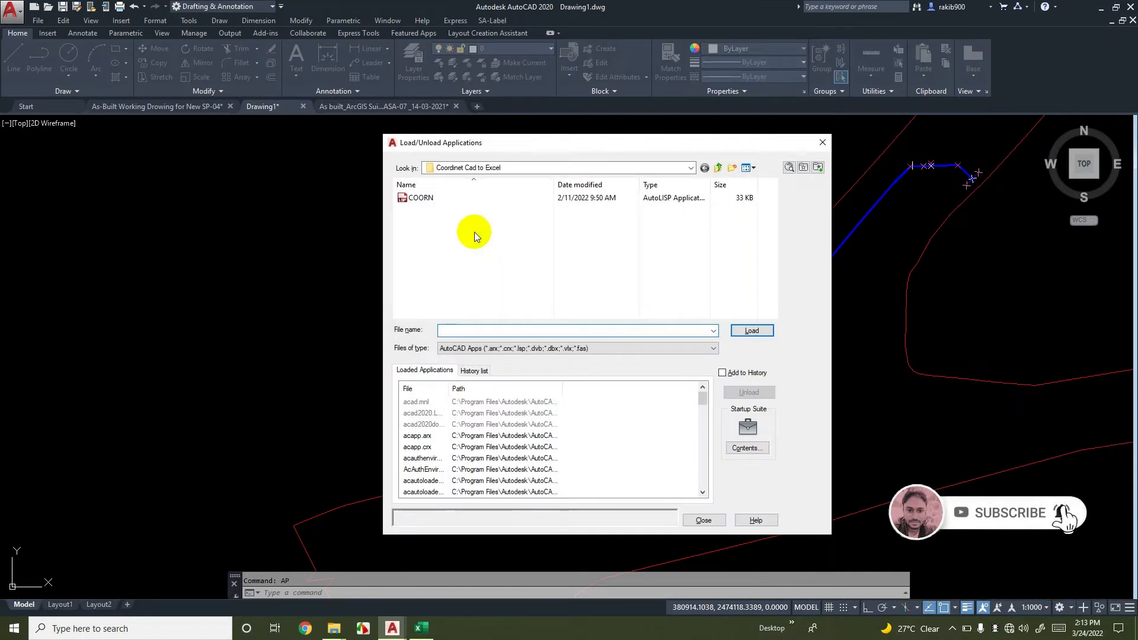
{"action": "left_click", "coordinate": [435, 201]}
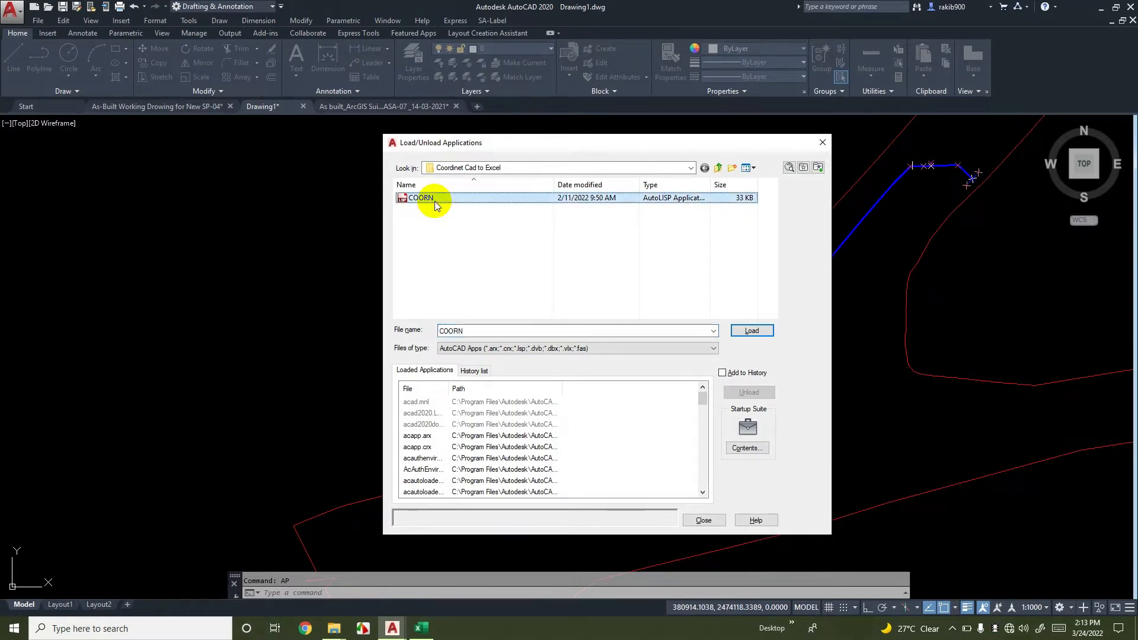
{"action": "left_click", "coordinate": [751, 330]}
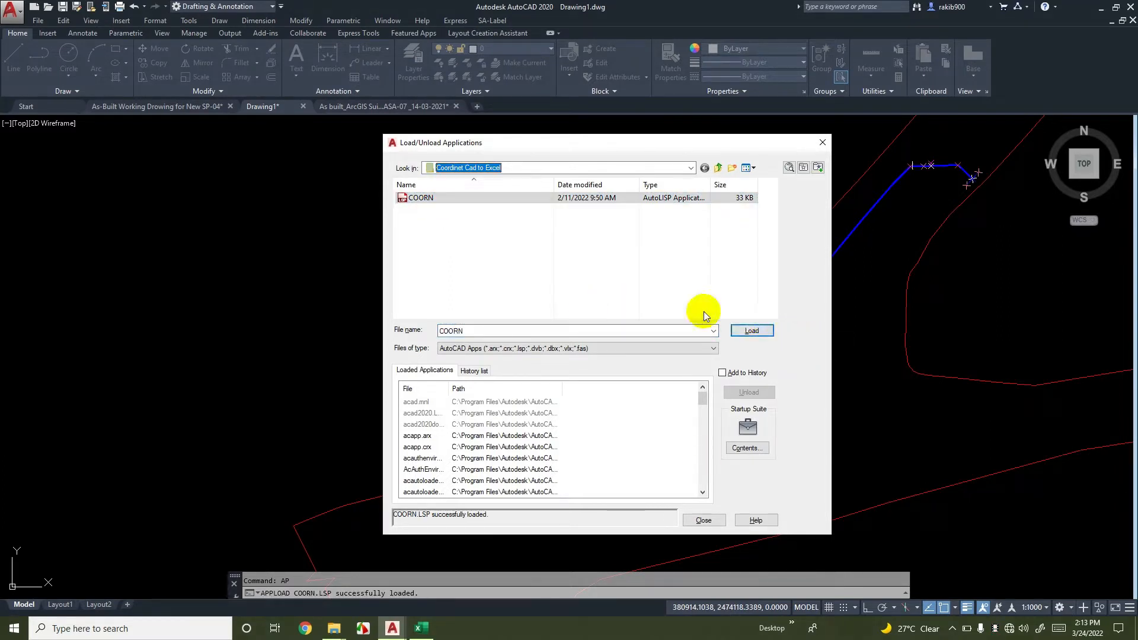
{"action": "left_click", "coordinate": [700, 521]}
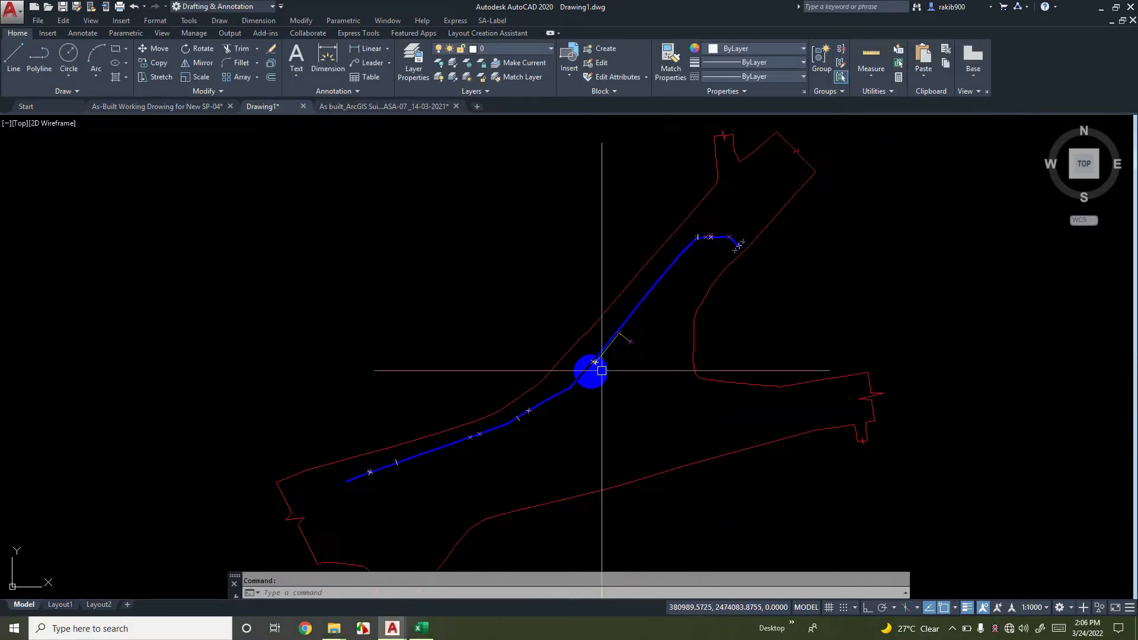
Select the blue pipeline polyline and examine its vertices along the whole route
{"action": "scroll", "coordinate": [600, 371], "scroll_direction": "up", "scroll_amount": 3}
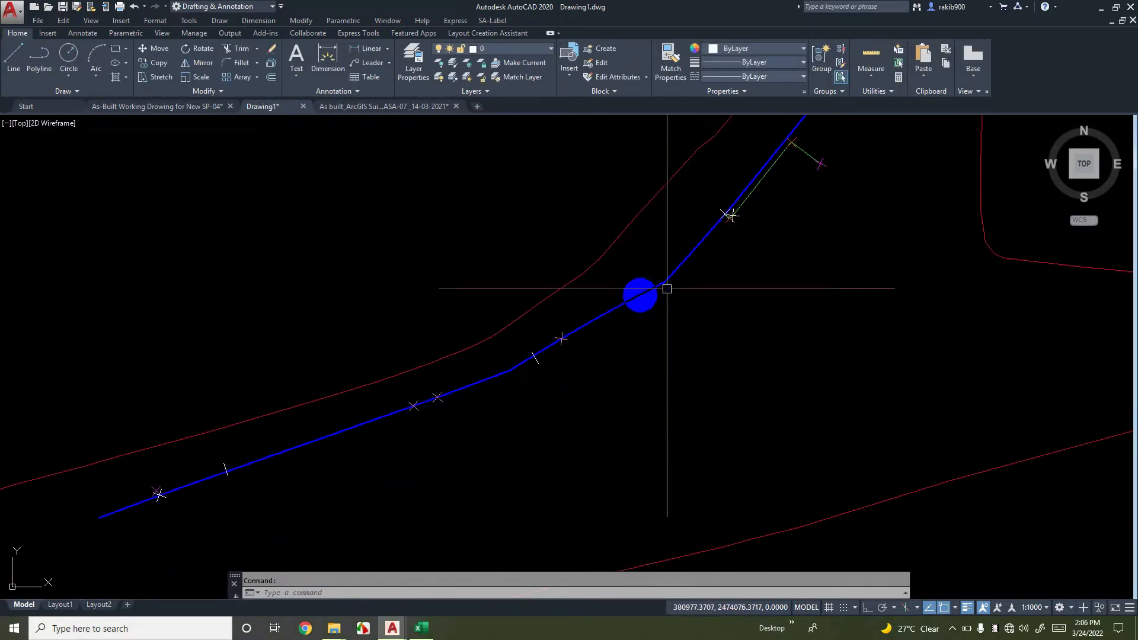
{"action": "middle_click_drag", "start_coordinate": [668, 282], "coordinate": [571, 369]}
{"action": "left_click", "coordinate": [564, 362]}
{"action": "scroll", "coordinate": [563, 359], "scroll_direction": "down", "scroll_amount": 2}
{"action": "middle_click_drag", "start_coordinate": [697, 237], "coordinate": [565, 361]}
{"action": "mouse_move", "coordinate": [636, 294]}
{"action": "middle_mouse_down"}
{"action": "mouse_move", "coordinate": [633, 272]}
{"action": "mouse_move", "coordinate": [720, 210]}
{"action": "middle_mouse_up"}
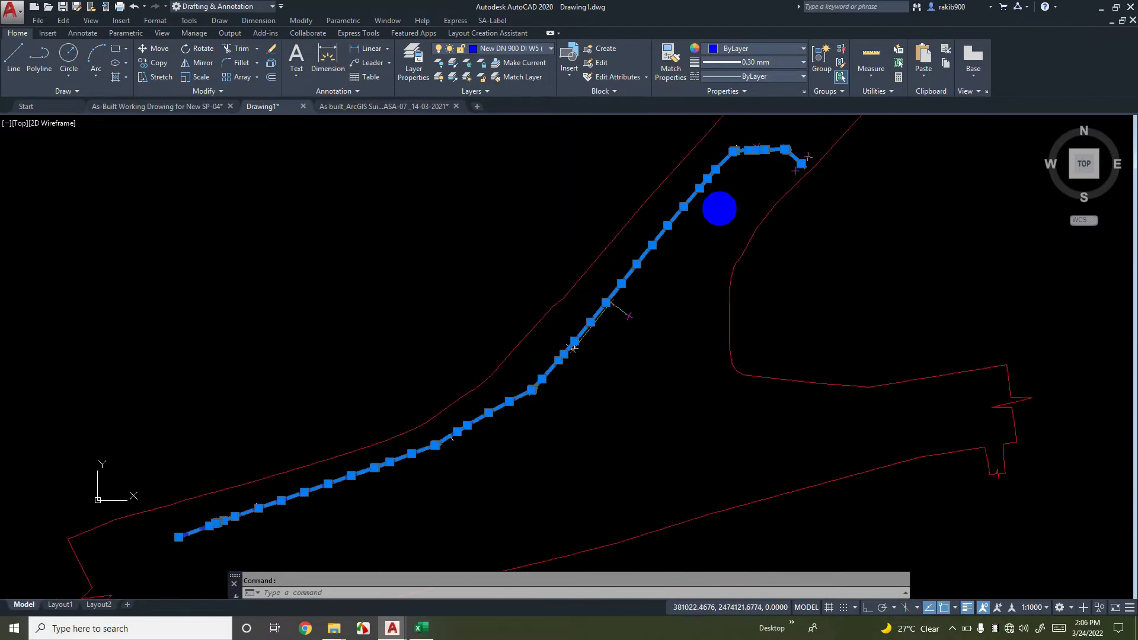
{"action": "scroll", "coordinate": [681, 225], "scroll_direction": "up", "scroll_amount": 5}
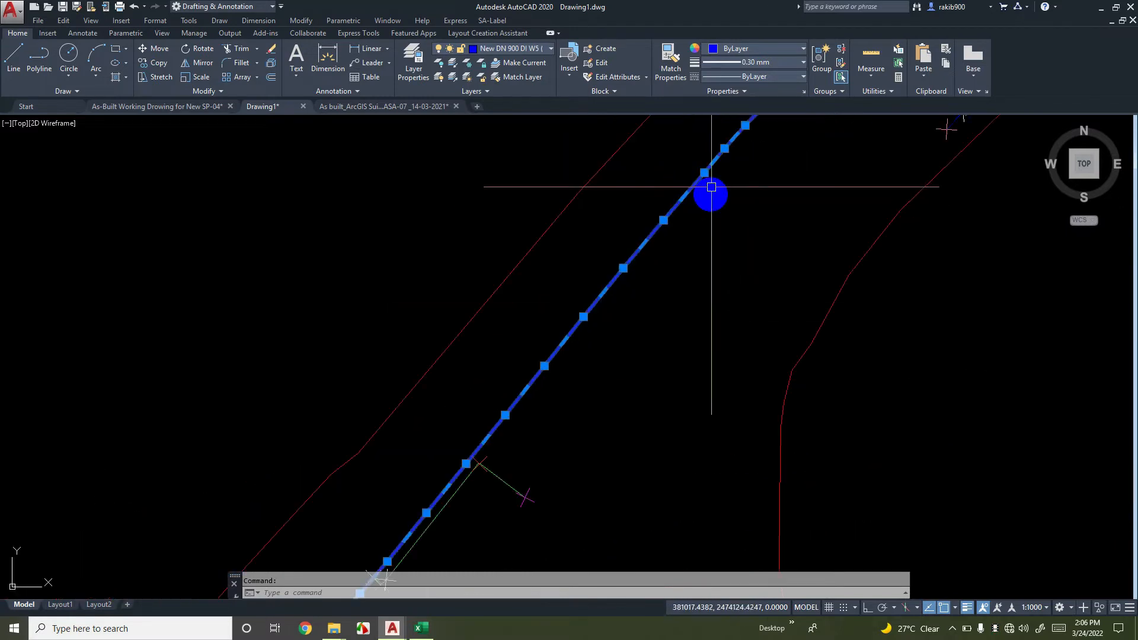
{"action": "middle_click_drag", "start_coordinate": [689, 184], "coordinate": [605, 274]}
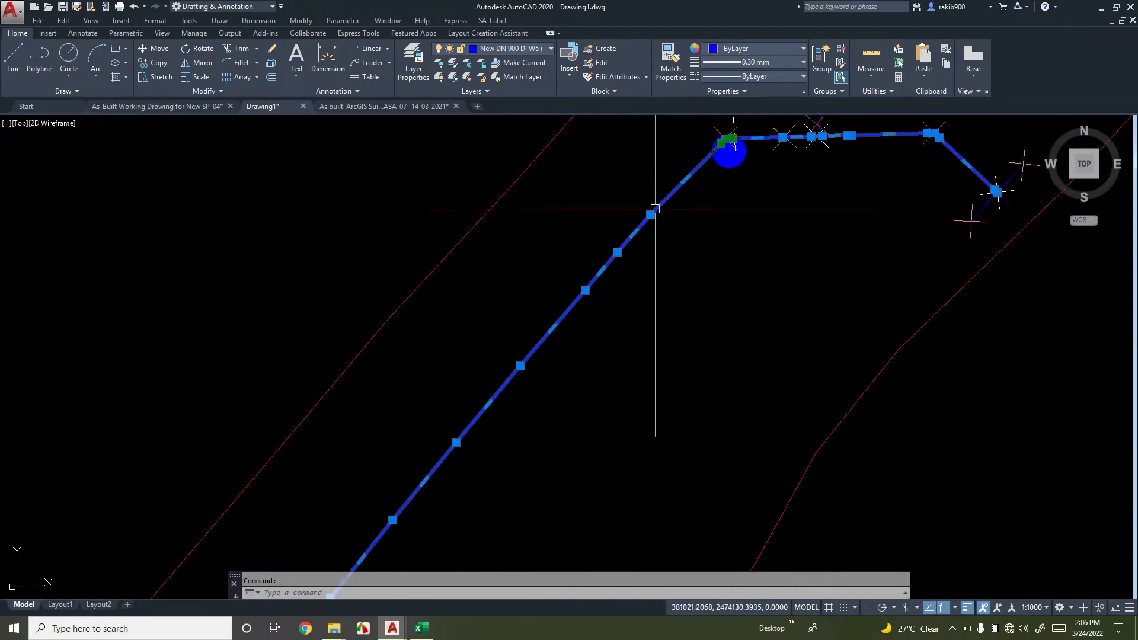
{"action": "middle_click_drag", "start_coordinate": [478, 416], "coordinate": [603, 276]}
{"action": "middle_click_drag", "start_coordinate": [457, 472], "coordinate": [602, 275]}
{"action": "middle_click_drag", "start_coordinate": [508, 414], "coordinate": [586, 309]}
{"action": "middle_click_drag", "start_coordinate": [442, 479], "coordinate": [471, 394]}
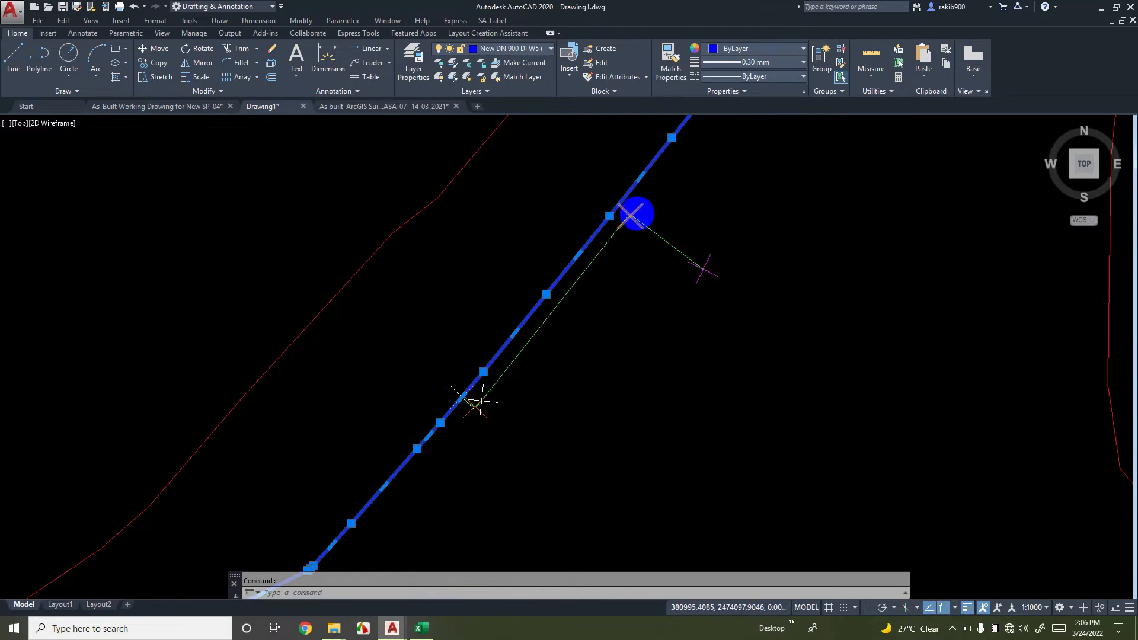
Examine the point markers beside the green line and the blue polyline's vertices, leaving nothing selected
{"action": "scroll", "coordinate": [637, 212], "scroll_direction": "up", "scroll_amount": 4}
{"action": "key", "text": "Escape"}
{"action": "left_click", "coordinate": [653, 193]}
{"action": "left_click", "coordinate": [836, 318]}
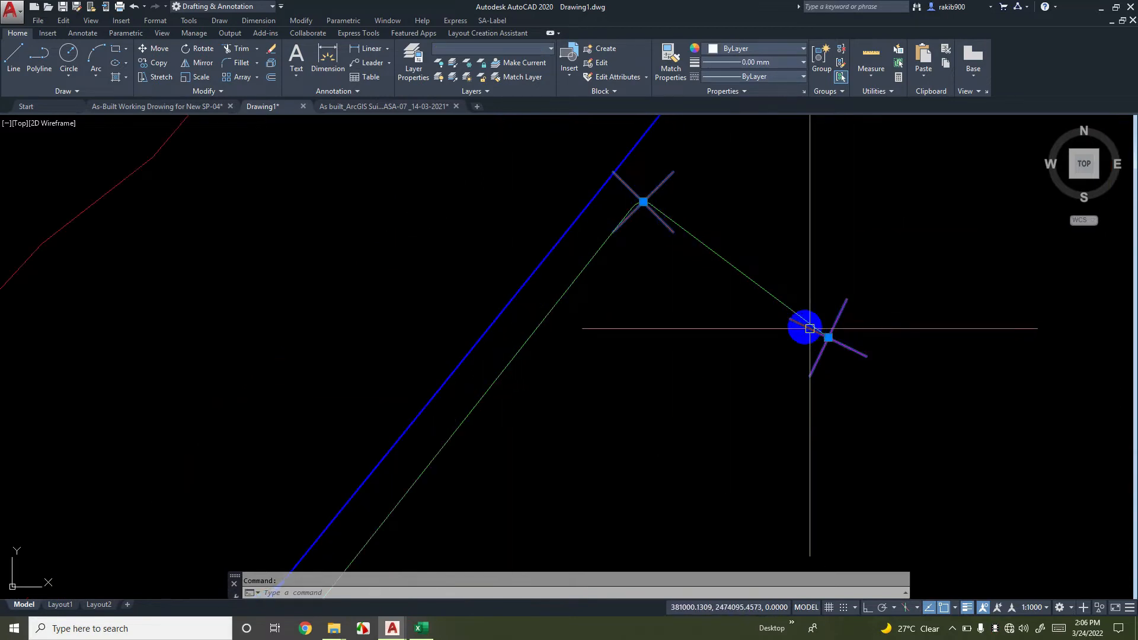
{"action": "scroll", "coordinate": [709, 319], "scroll_direction": "down", "scroll_amount": 8}
{"action": "key", "text": "Escape"}
{"action": "scroll", "coordinate": [670, 330], "scroll_direction": "down", "scroll_amount": 4}
{"action": "left_click", "coordinate": [725, 260]}
{"action": "scroll", "coordinate": [725, 264], "scroll_direction": "up", "scroll_amount": 4}
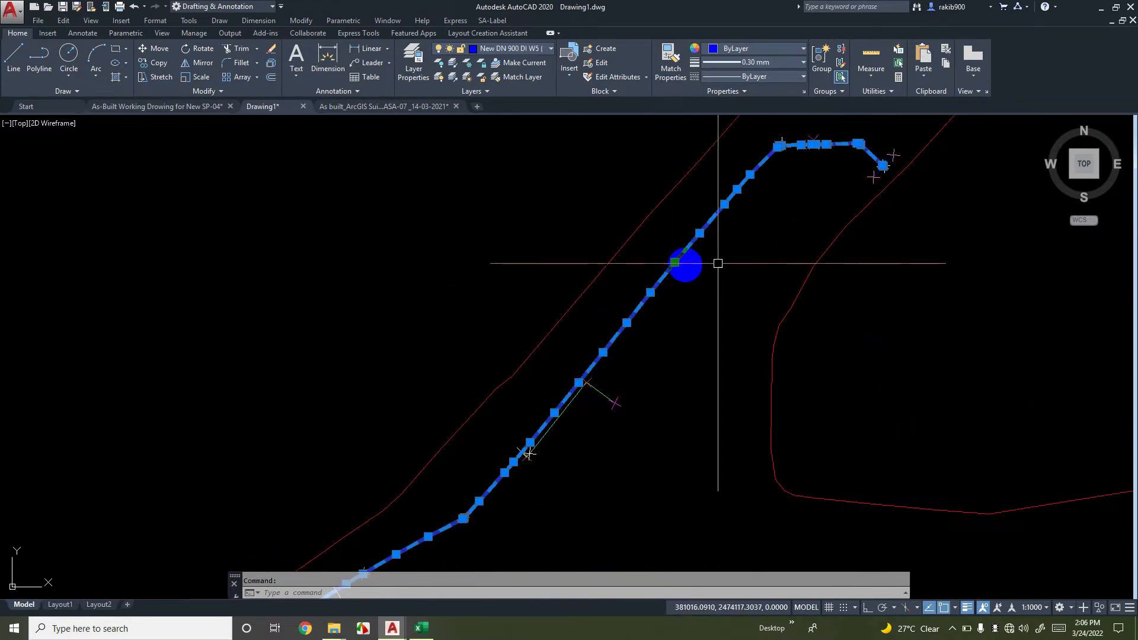
{"action": "mouse_move", "coordinate": [669, 297]}
{"action": "middle_mouse_down"}
{"action": "mouse_move", "coordinate": [679, 277]}
{"action": "mouse_move", "coordinate": [628, 290]}
{"action": "middle_mouse_up"}
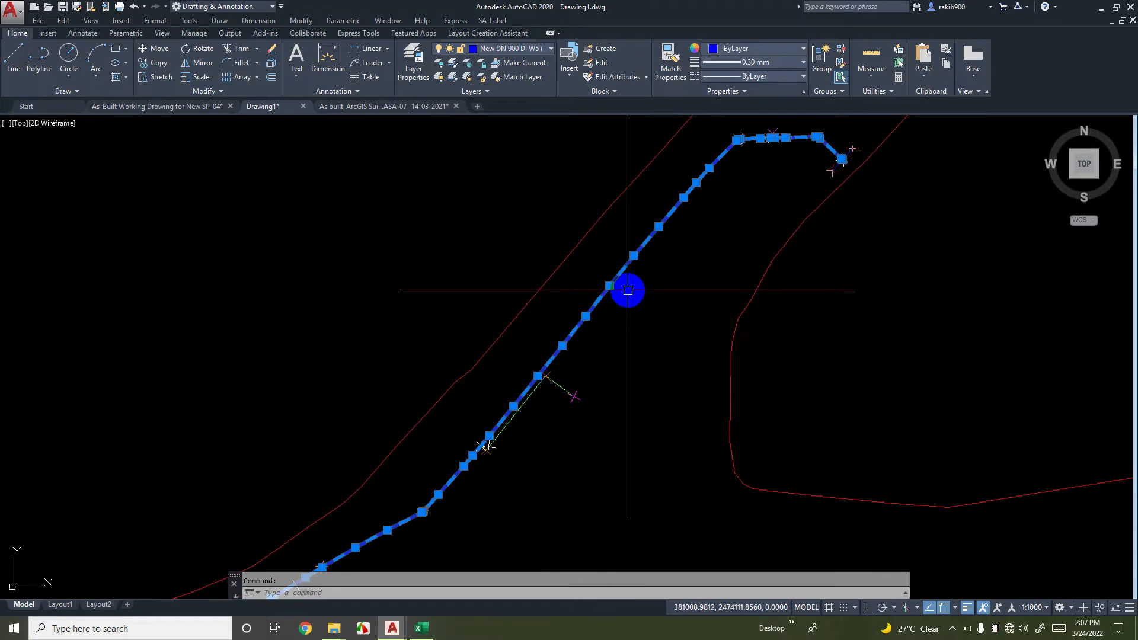
{"action": "key", "text": "Escape"}
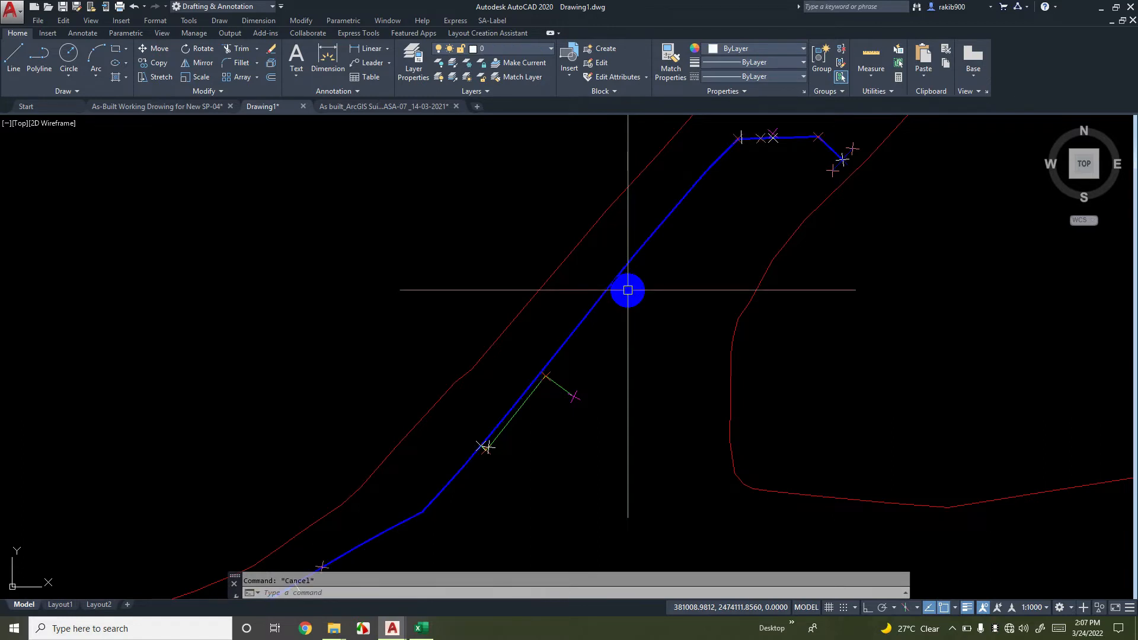
Run the COORN command in polyline or spline mode on the blue pipeline polyline
{"action": "type", "text": "OO"}
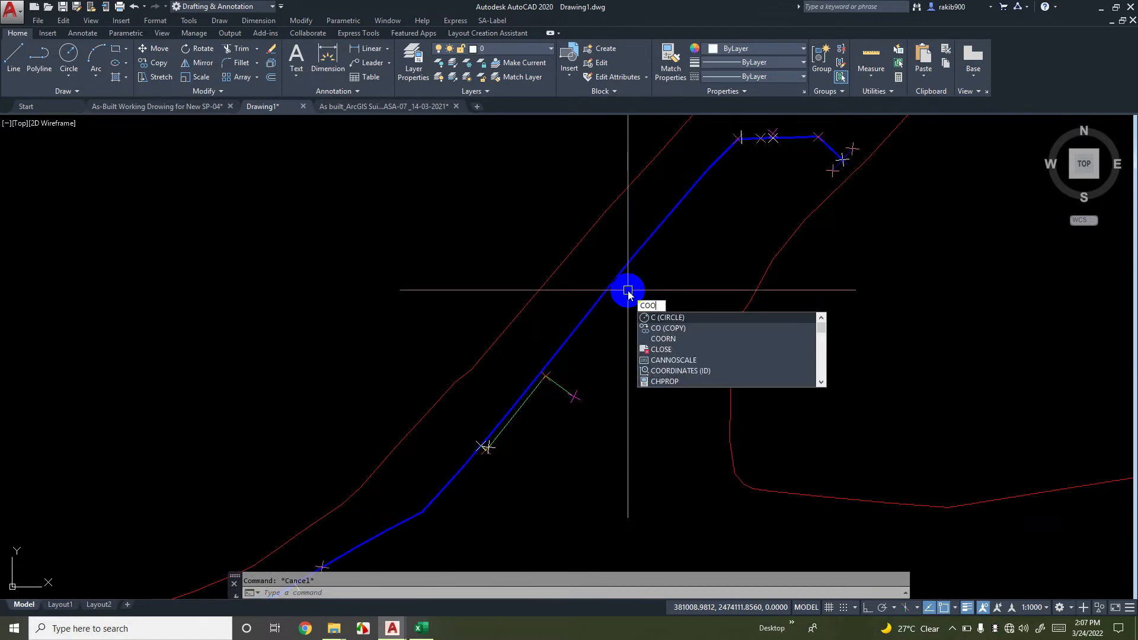
{"action": "type", "text": "RN"}
{"action": "key", "text": "Return"}
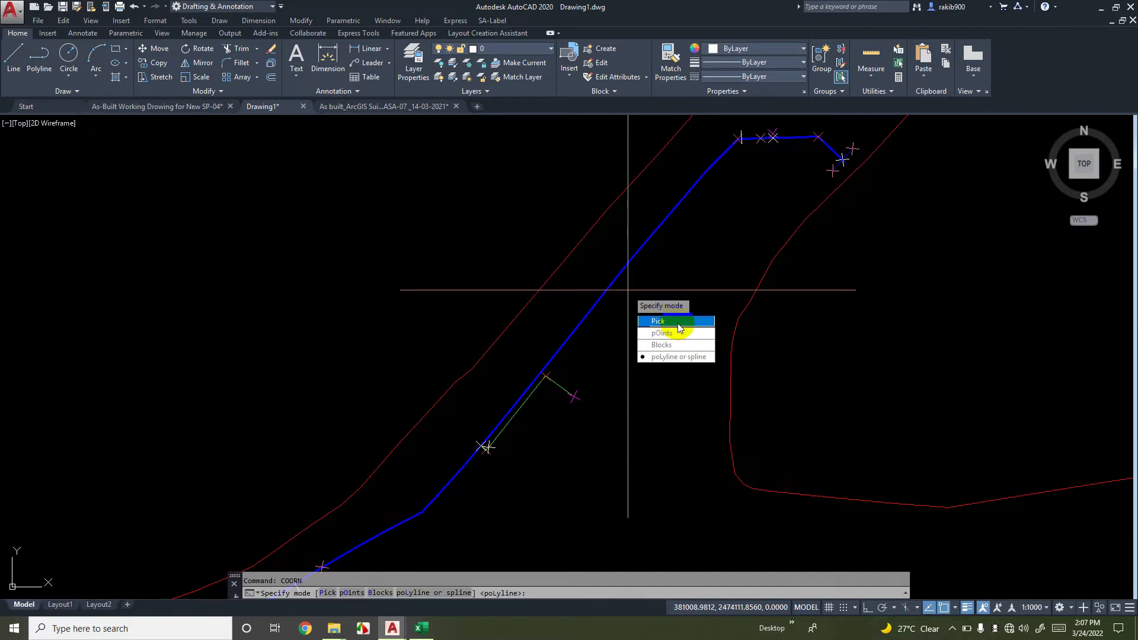
{"action": "left_click", "coordinate": [671, 358]}
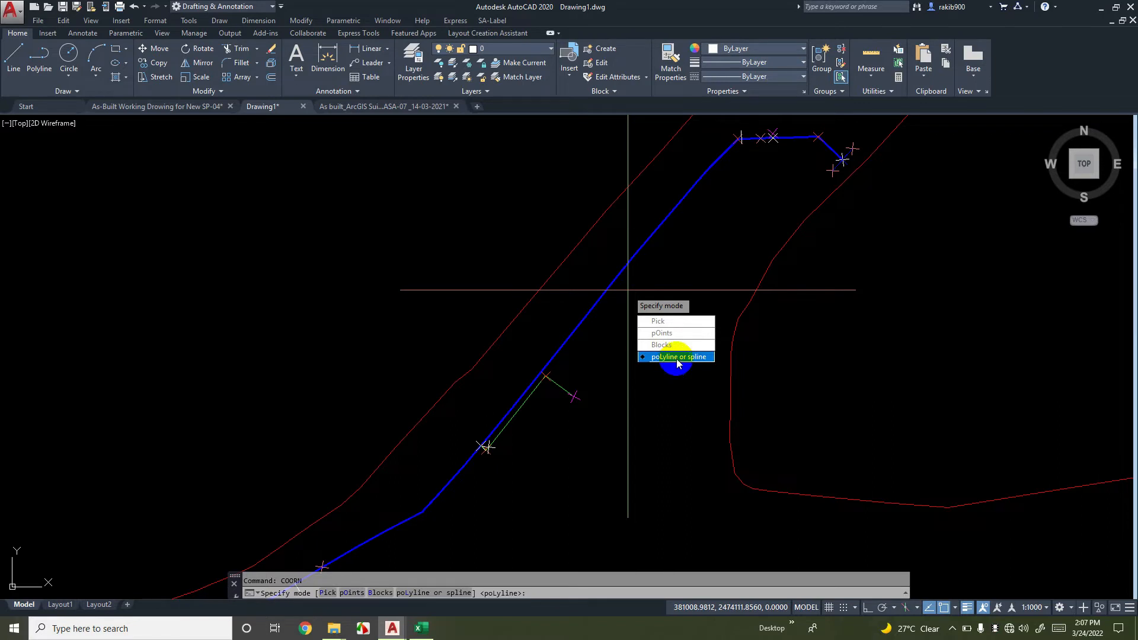
{"action": "left_click", "coordinate": [676, 358]}
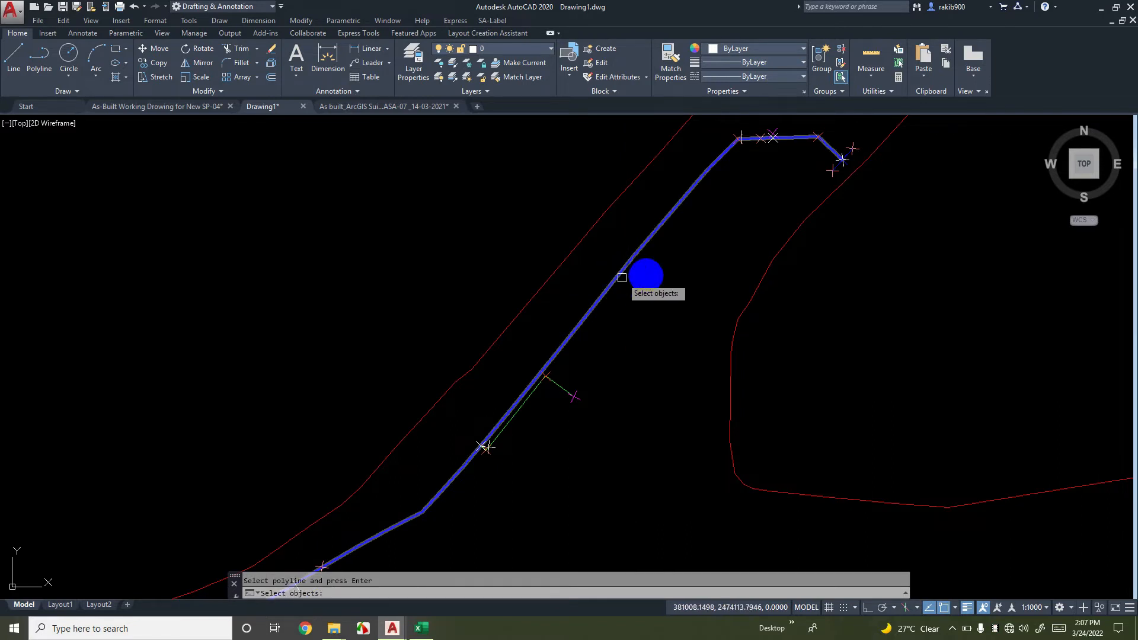
{"action": "scroll", "coordinate": [631, 263], "scroll_direction": "down", "scroll_amount": 5}
{"action": "left_click", "coordinate": [630, 262]}
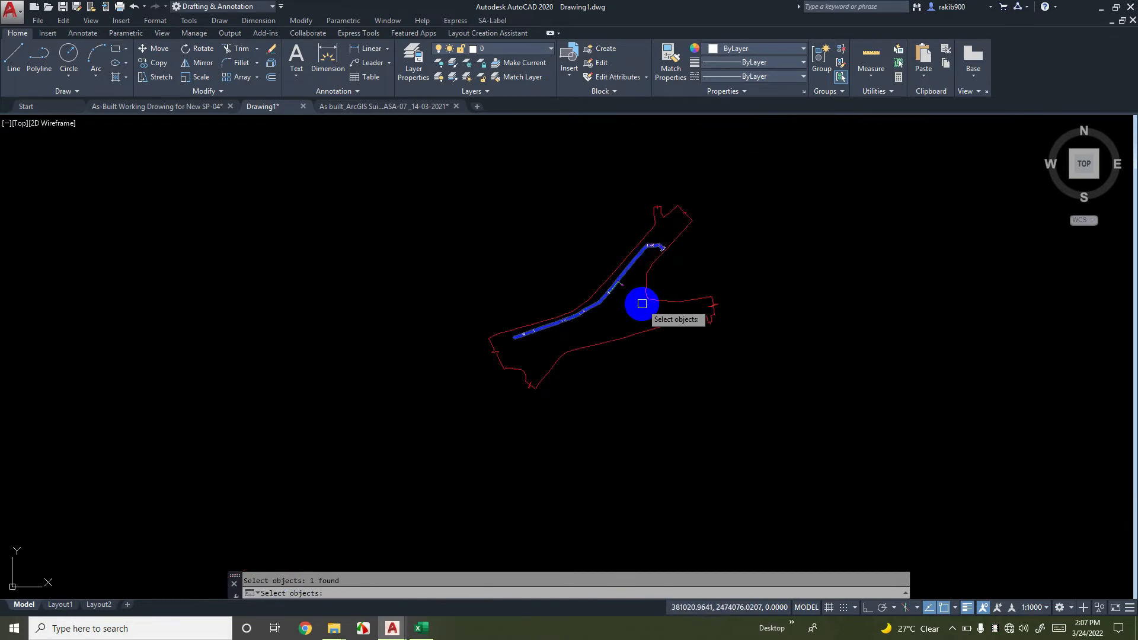
Finish the polyline selection, leave its points unmarked and save their coordinates to Excel
{"action": "key", "text": "Return"}
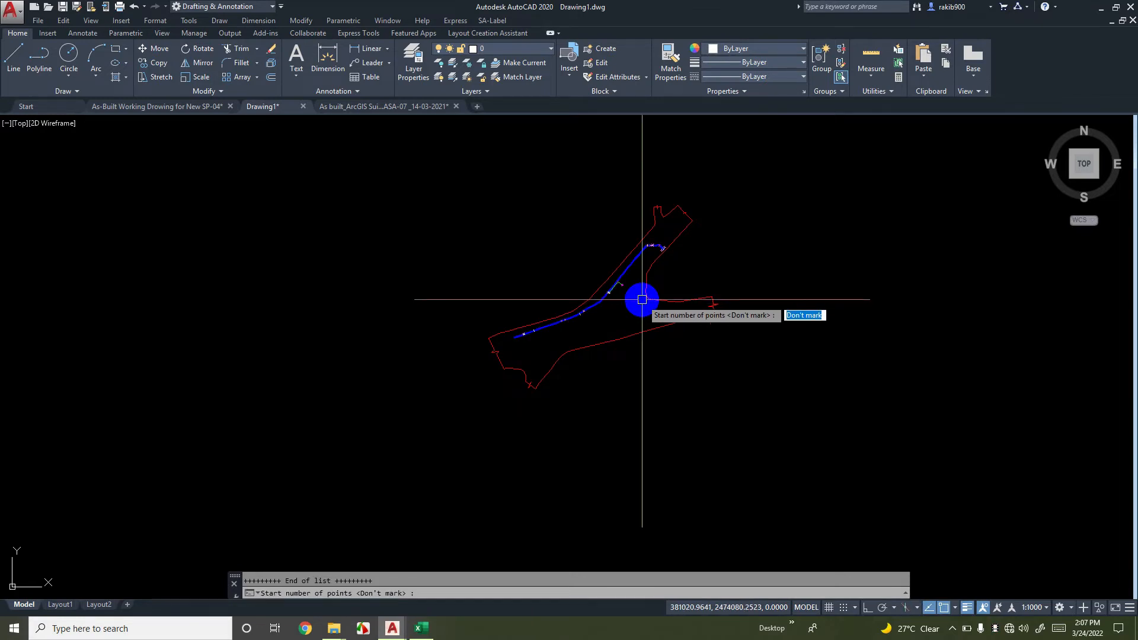
{"action": "key", "text": "Return"}
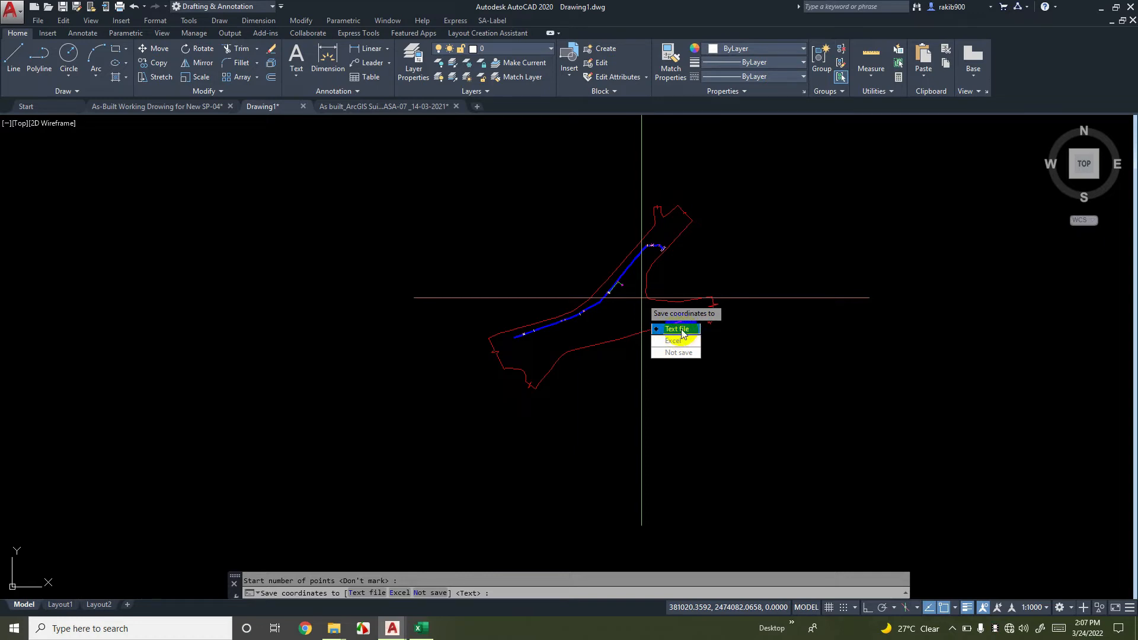
{"action": "left_click", "coordinate": [681, 352]}
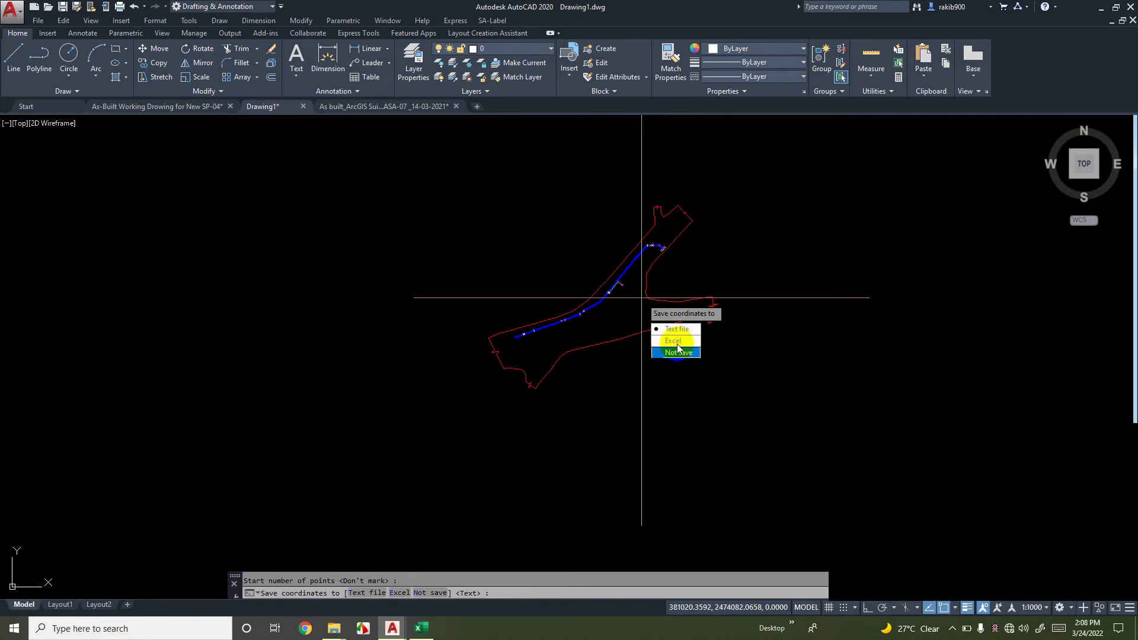
{"action": "left_click", "coordinate": [677, 341]}
{"action": "scroll", "coordinate": [608, 255], "scroll_direction": "up", "scroll_amount": 2}
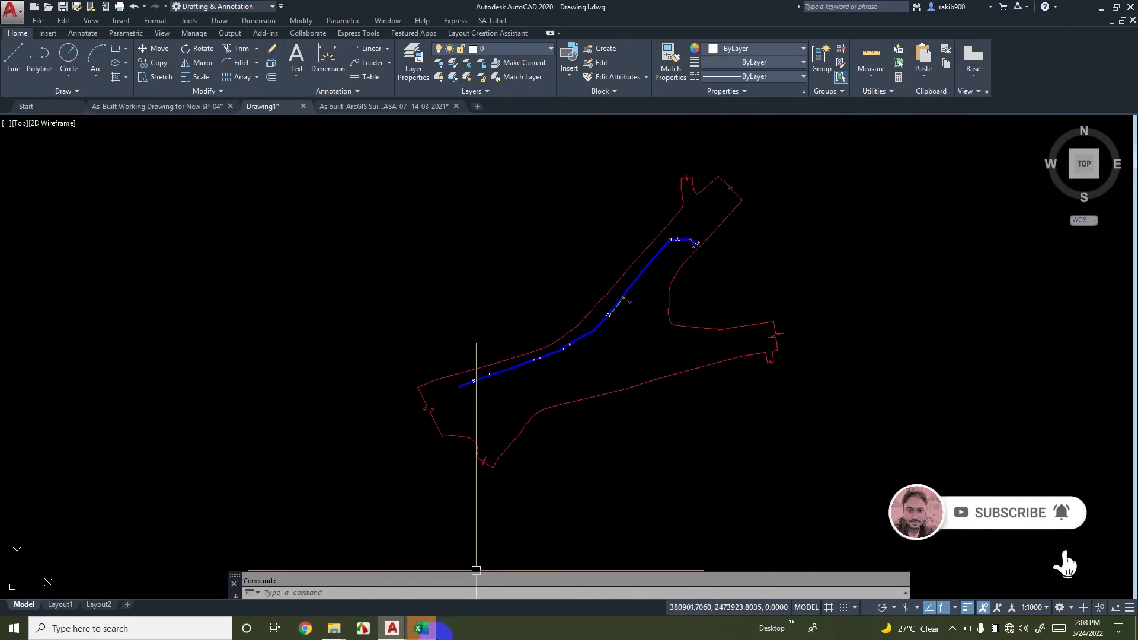
Switch to the exported Excel workbook and widen the X, Y and Z coordinate columns
{"action": "left_click", "coordinate": [422, 629]}
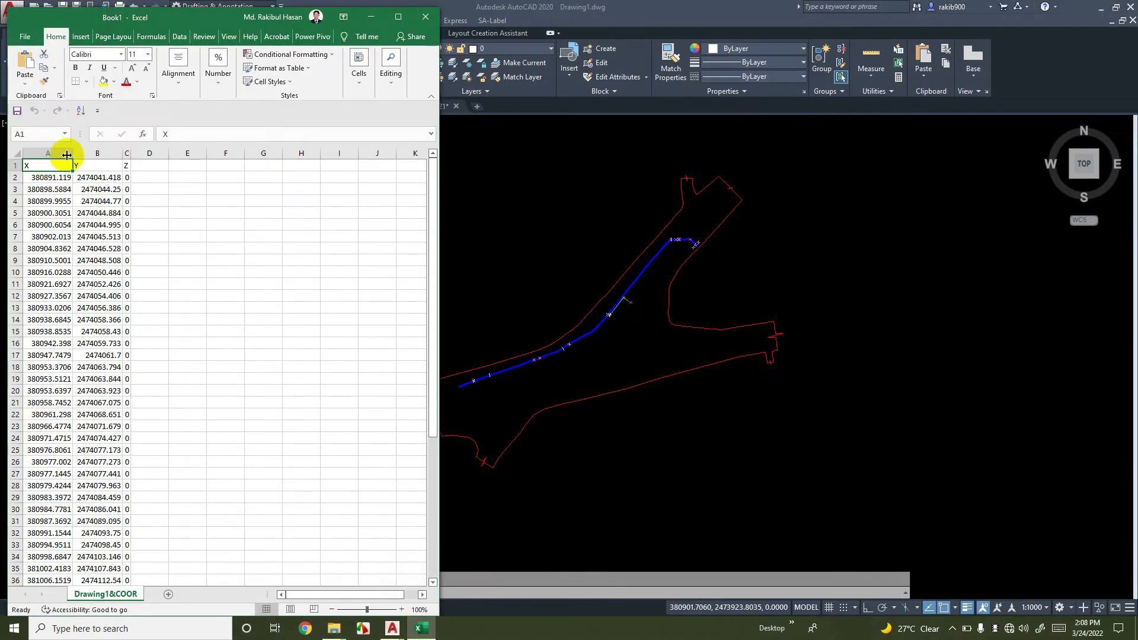
{"action": "left_click_drag", "start_coordinate": [48, 154], "coordinate": [79, 156]}
{"action": "left_click", "coordinate": [116, 187]}
{"action": "left_click", "coordinate": [163, 166]}
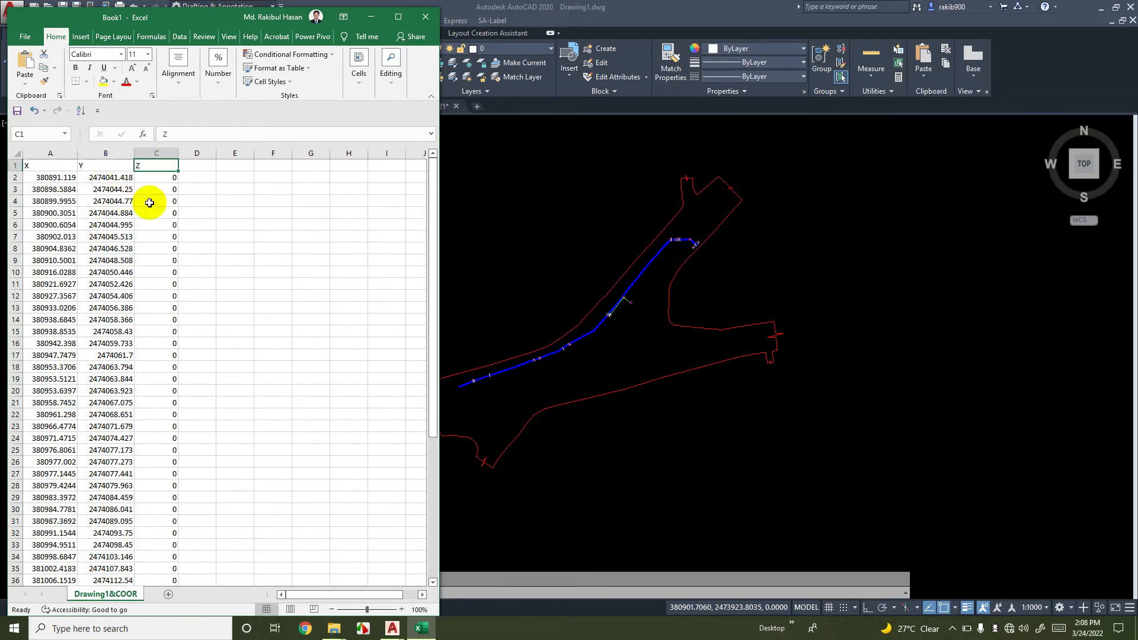
Return to AutoCAD, run COORN in points mode and select all the point markers along the pipeline
{"action": "left_click", "coordinate": [626, 282]}
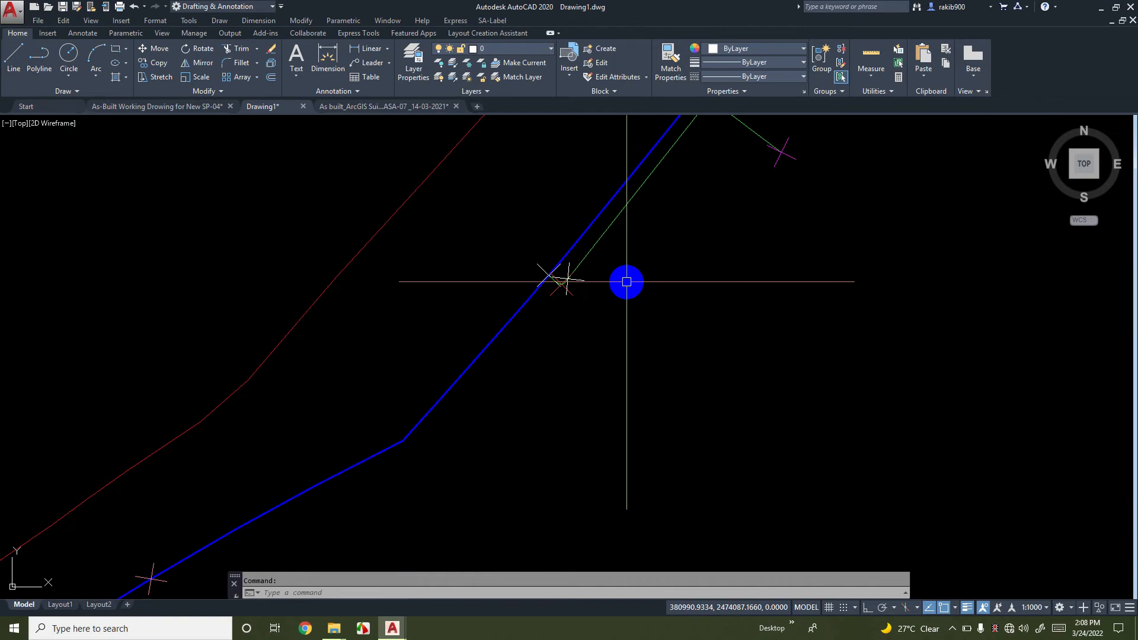
{"action": "scroll", "coordinate": [627, 281], "scroll_direction": "down", "scroll_amount": 5}
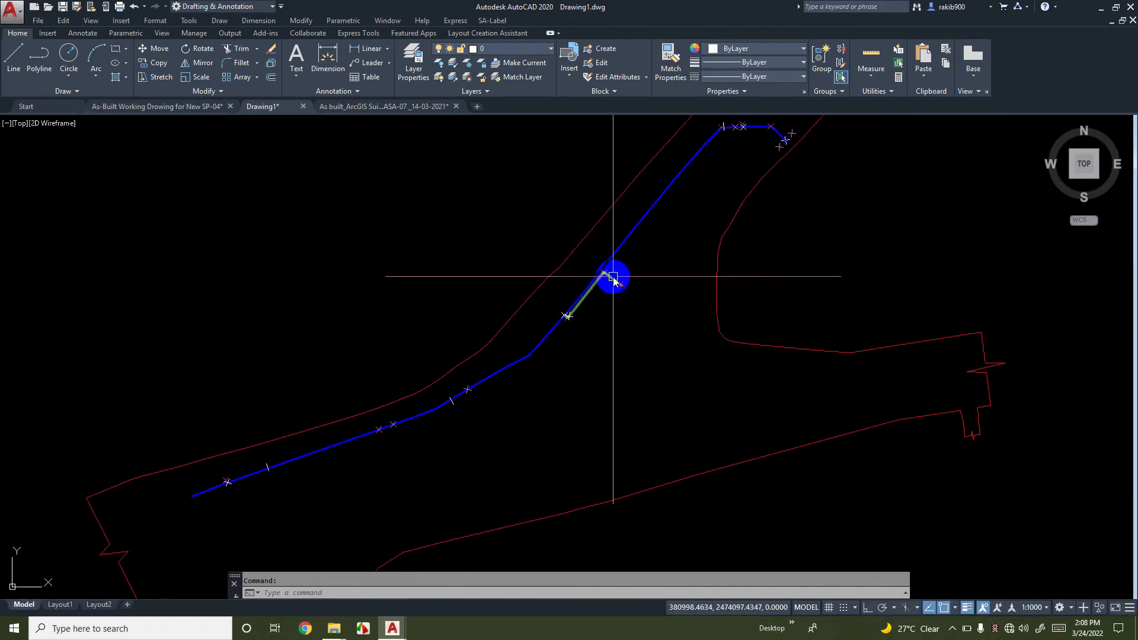
{"action": "type", "text": "N"}
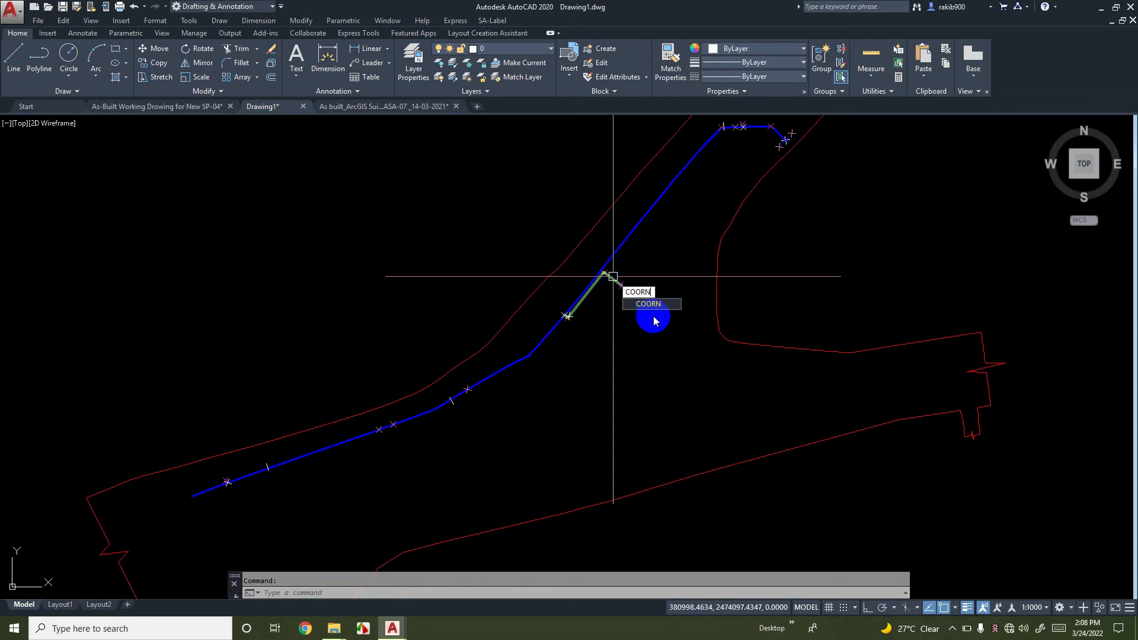
{"action": "key", "text": "Return"}
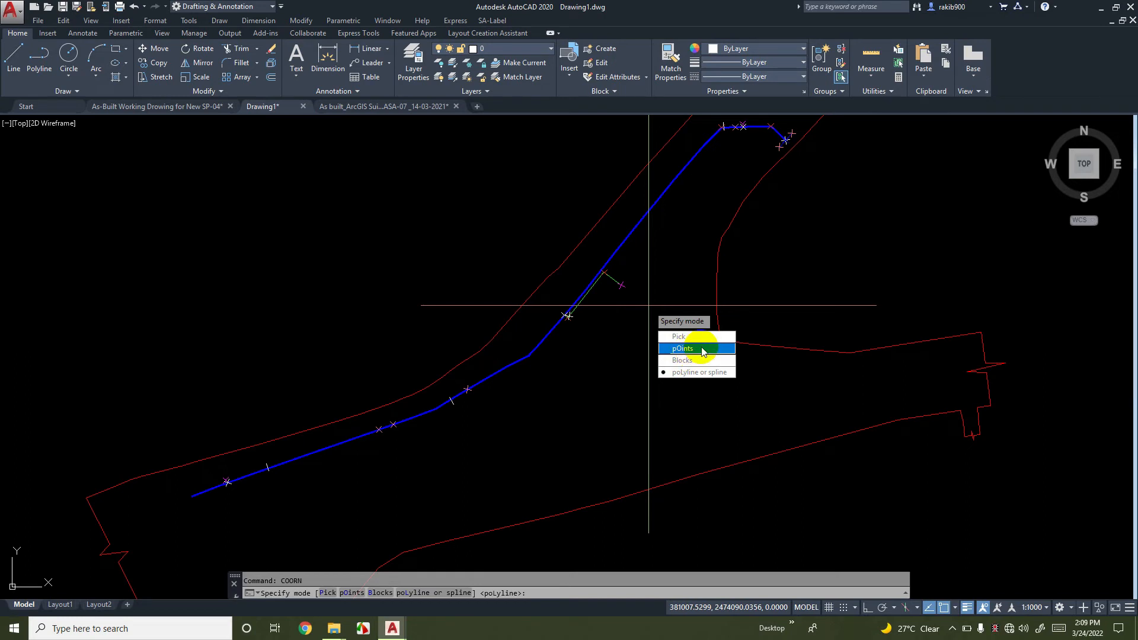
{"action": "left_click", "coordinate": [702, 352]}
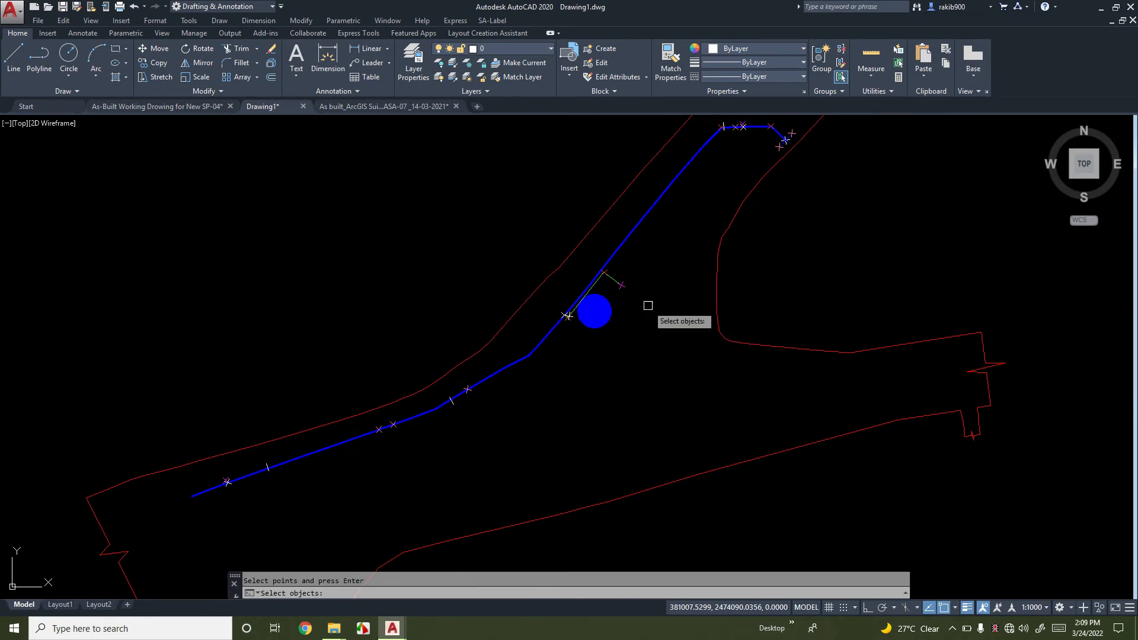
{"action": "scroll", "coordinate": [595, 312], "scroll_direction": "down", "scroll_amount": 3}
{"action": "left_click", "coordinate": [828, 214]}
{"action": "left_click", "coordinate": [142, 492]}
{"action": "scroll", "coordinate": [589, 332], "scroll_direction": "up", "scroll_amount": 5}
{"action": "middle_click_drag", "start_coordinate": [681, 324], "coordinate": [627, 323]}
{"action": "middle_click_drag", "start_coordinate": [769, 212], "coordinate": [694, 259]}
{"action": "scroll", "coordinate": [694, 257], "scroll_direction": "up", "scroll_amount": 2}
{"action": "scroll", "coordinate": [635, 215], "scroll_direction": "up", "scroll_amount": 1}
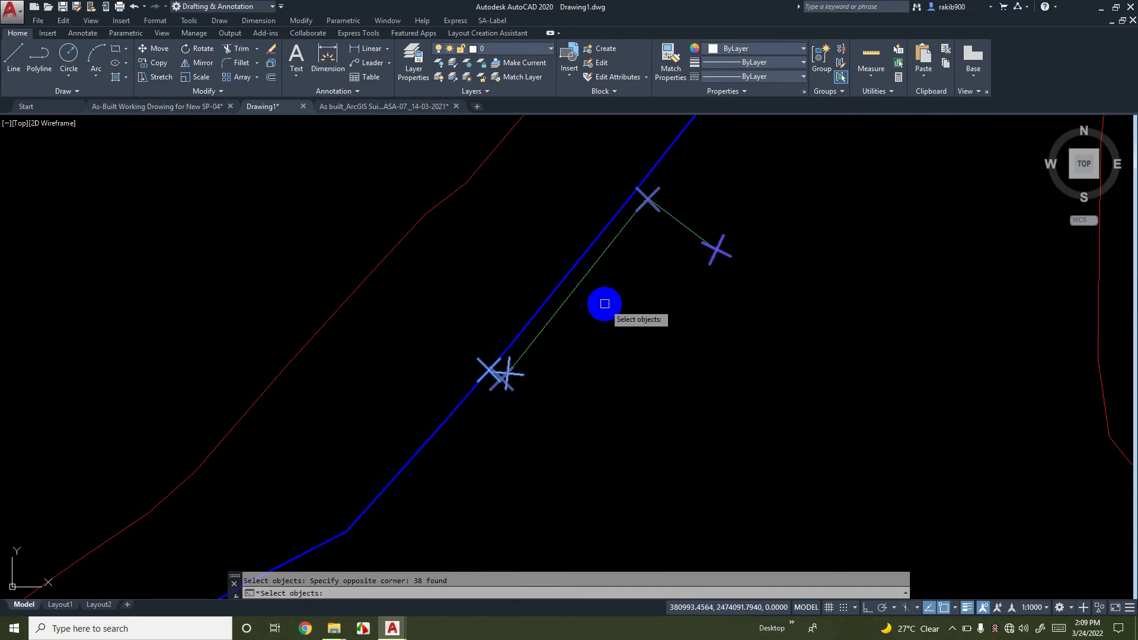
Finish the point selection, leave the points unmarked and save their coordinates to Excel
{"action": "key", "text": "Return"}
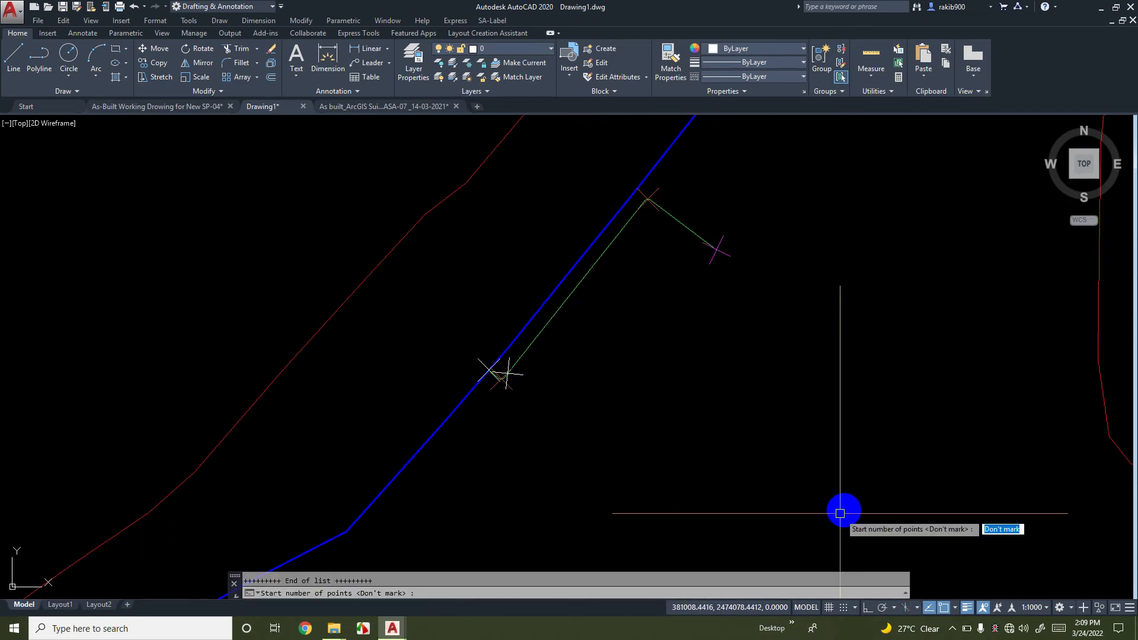
{"action": "key", "text": "Return"}
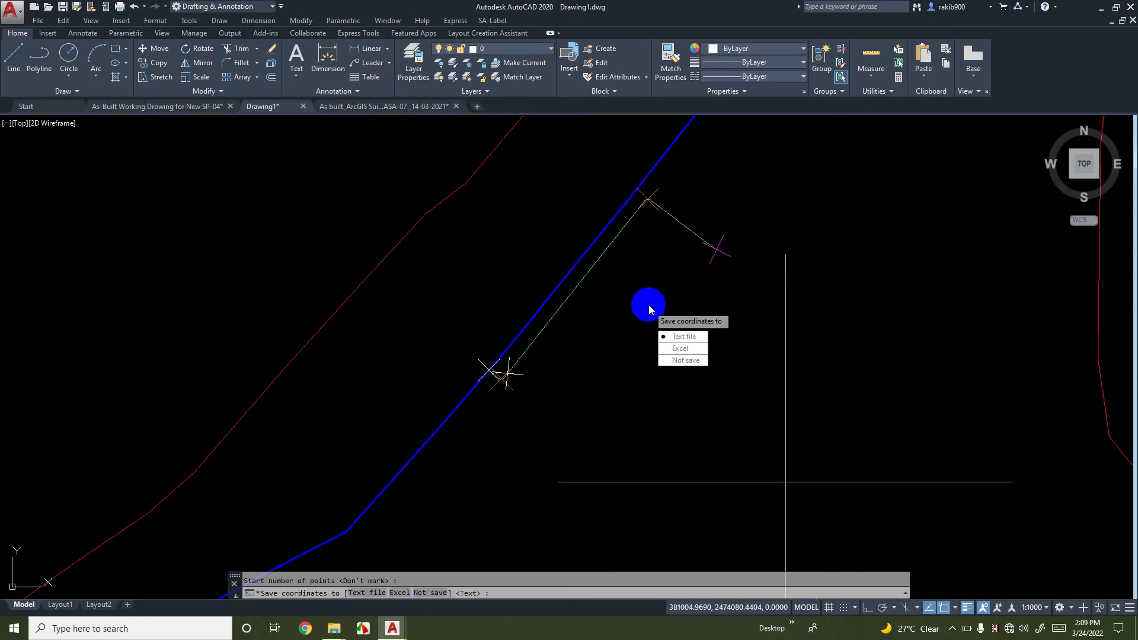
{"action": "left_click", "coordinate": [682, 350]}
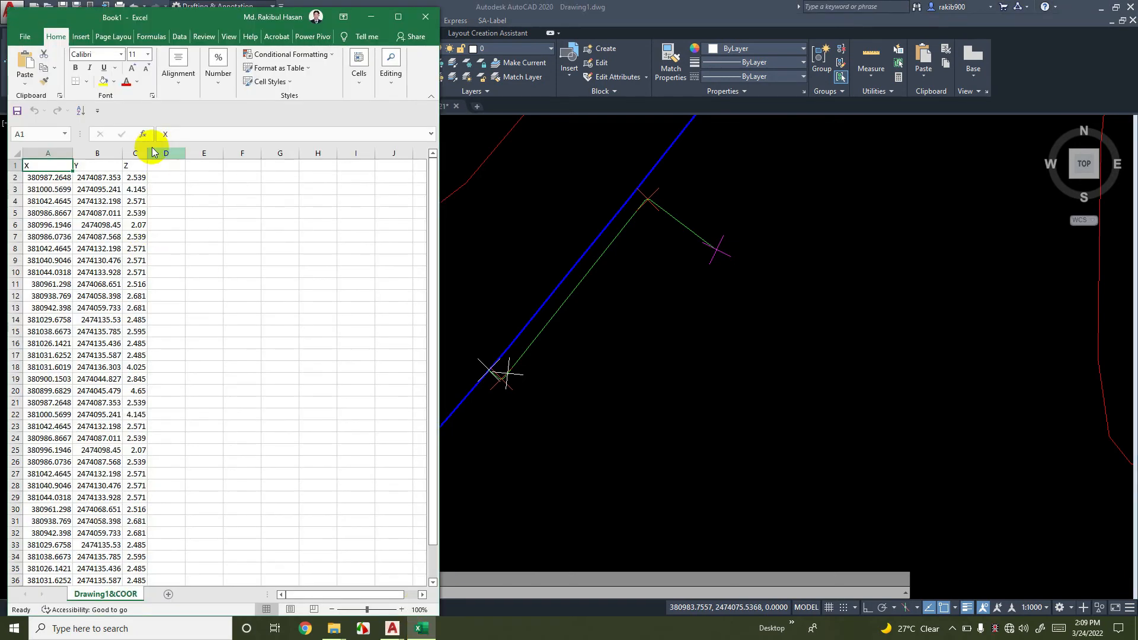
Widen columns A to C in the exported workbook and review the listed point coordinates and elevations
{"action": "left_click_drag", "start_coordinate": [46, 153], "coordinate": [191, 157]}
{"action": "left_click", "coordinate": [66, 178]}
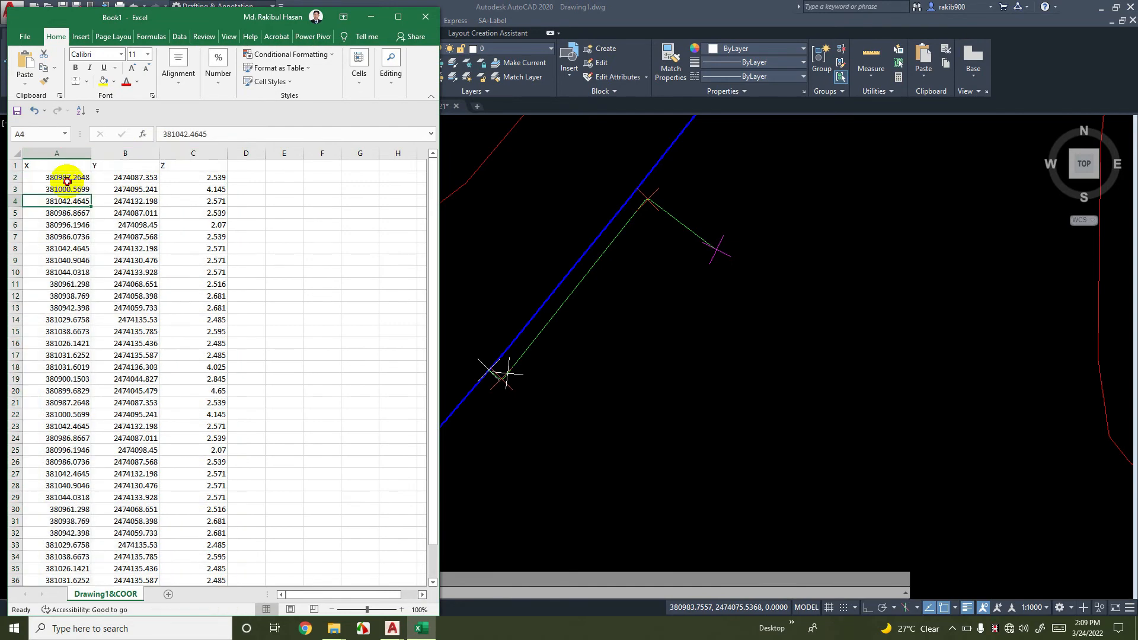
{"action": "left_click", "coordinate": [130, 176]}
{"action": "scroll", "coordinate": [186, 414], "scroll_direction": "down", "scroll_amount": 7}
{"action": "scroll", "coordinate": [202, 416], "scroll_direction": "up", "scroll_amount": 6}
{"action": "scroll", "coordinate": [201, 416], "scroll_direction": "up", "scroll_amount": 1}
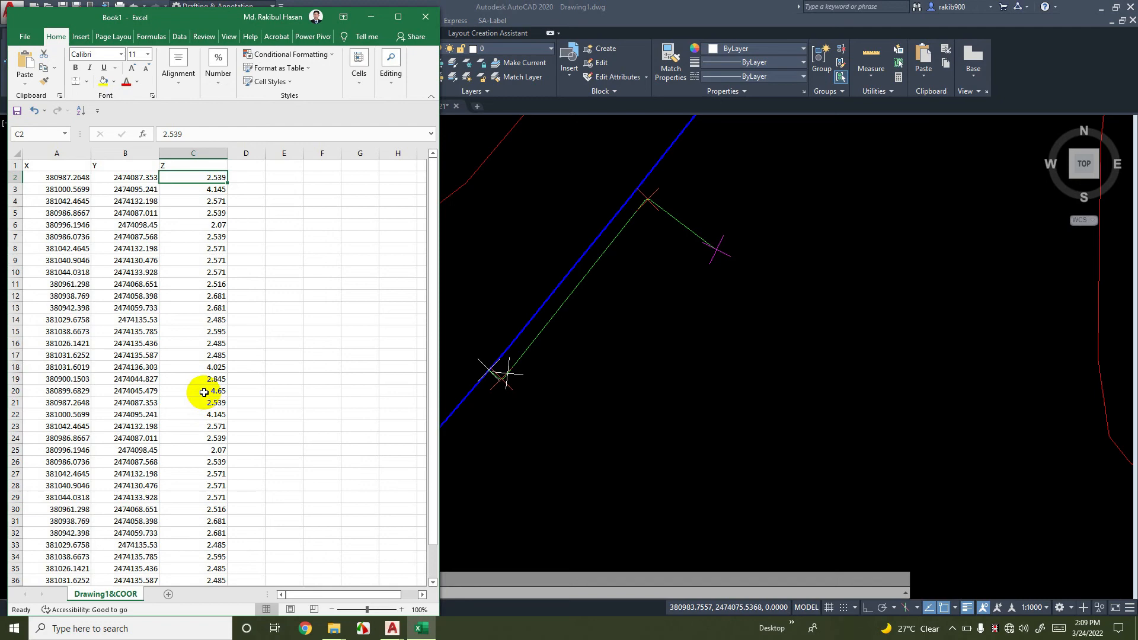
Close the exported workbook without saving and return to an overview of the drawing
{"action": "left_click", "coordinate": [428, 23]}
{"action": "left_click", "coordinate": [287, 381]}
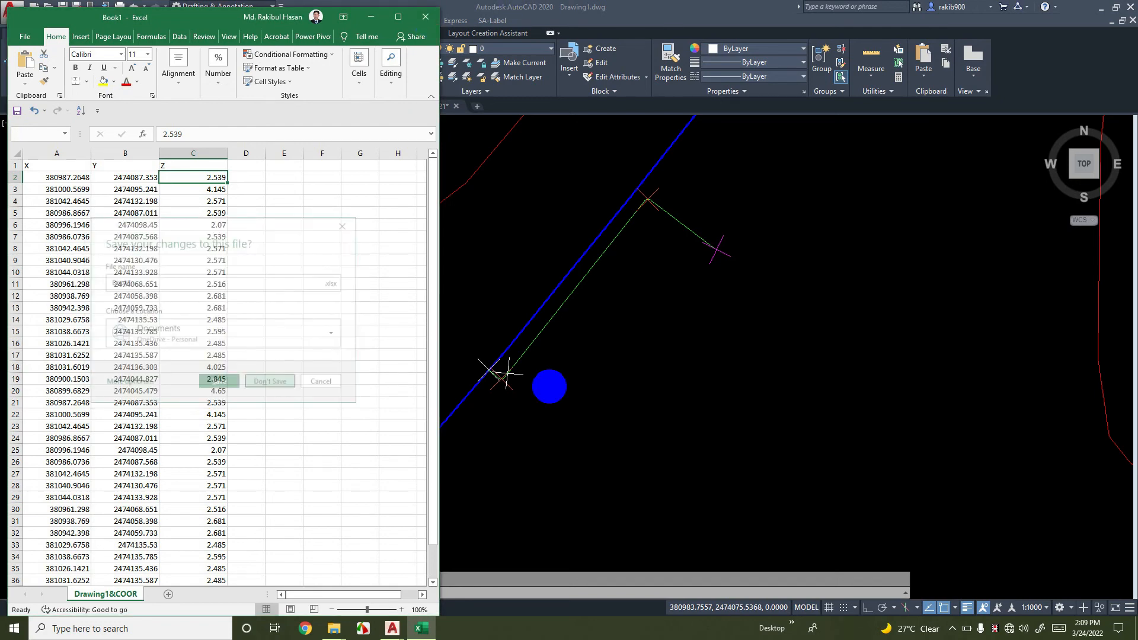
{"action": "scroll", "coordinate": [599, 364], "scroll_direction": "down", "scroll_amount": 6}
{"action": "middle_click_drag", "start_coordinate": [572, 275], "coordinate": [564, 302]}
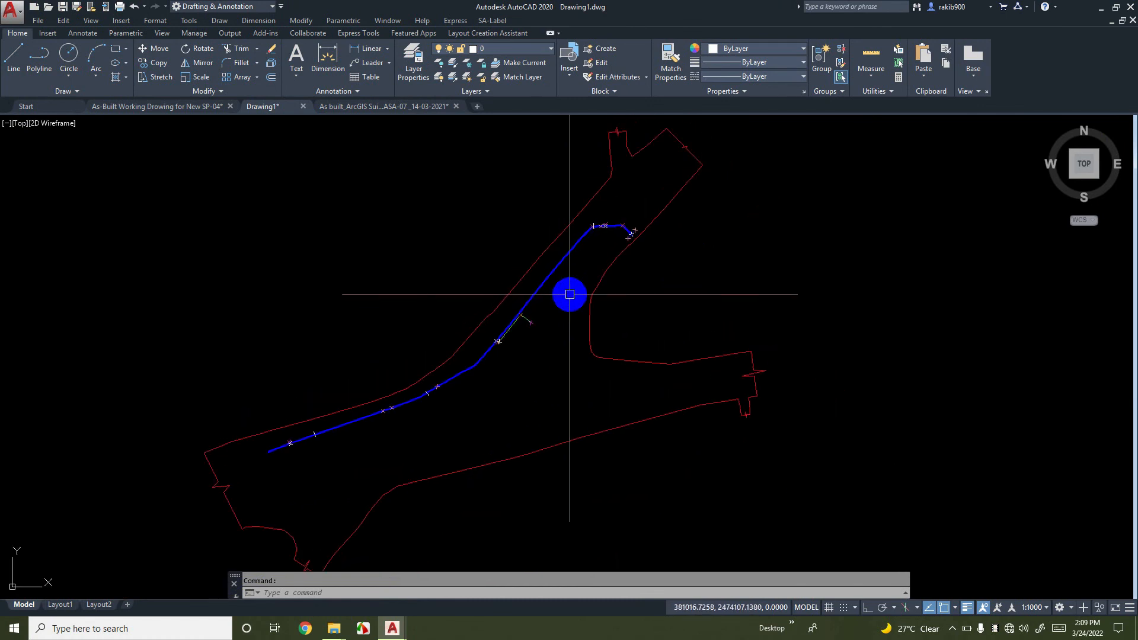
{"action": "middle_click_drag", "start_coordinate": [630, 261], "coordinate": [572, 272]}
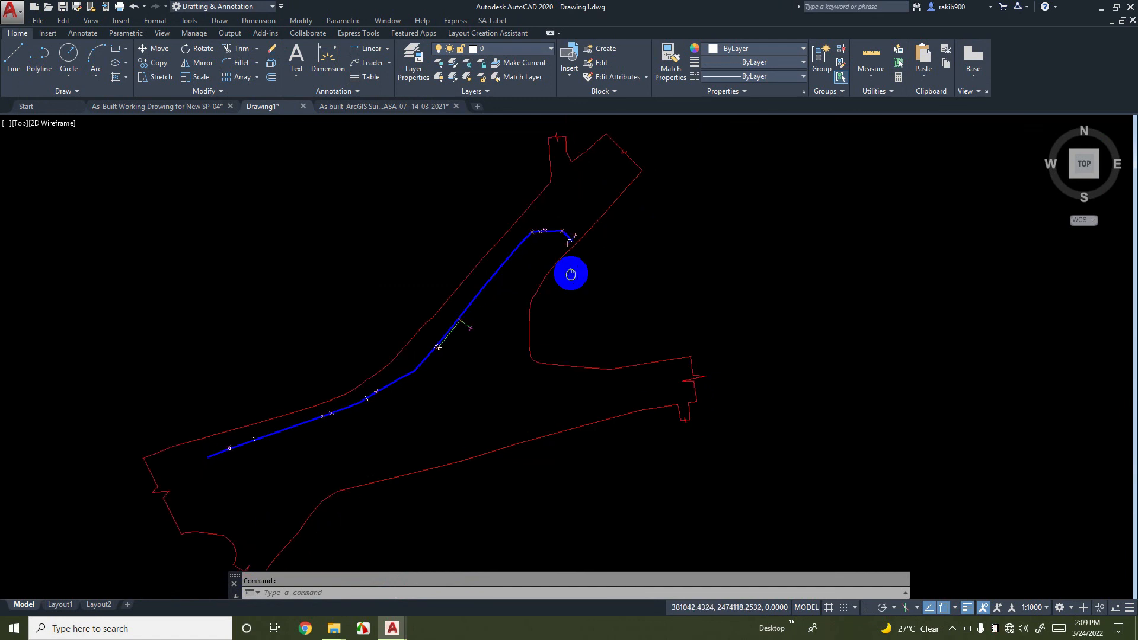